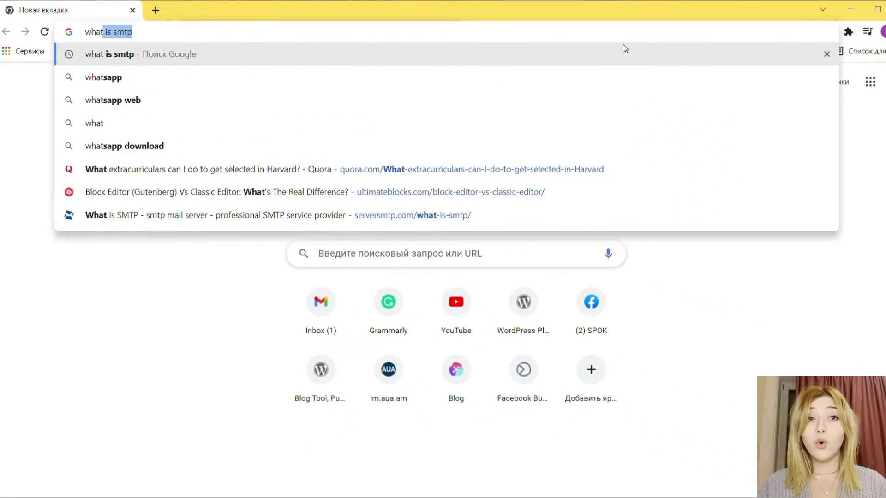
Step: Search Google for 'what is smtp' and open SendGrid's SMTP server article
text(tp)
key(Return)
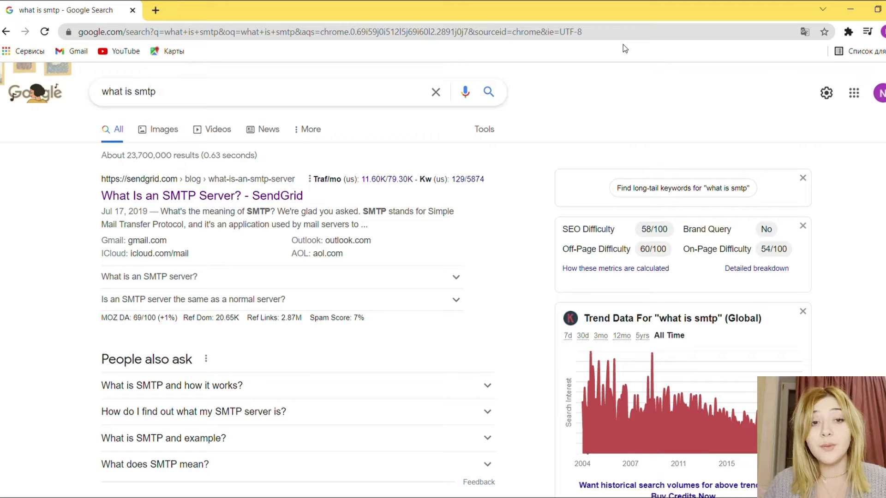
click(296, 194)
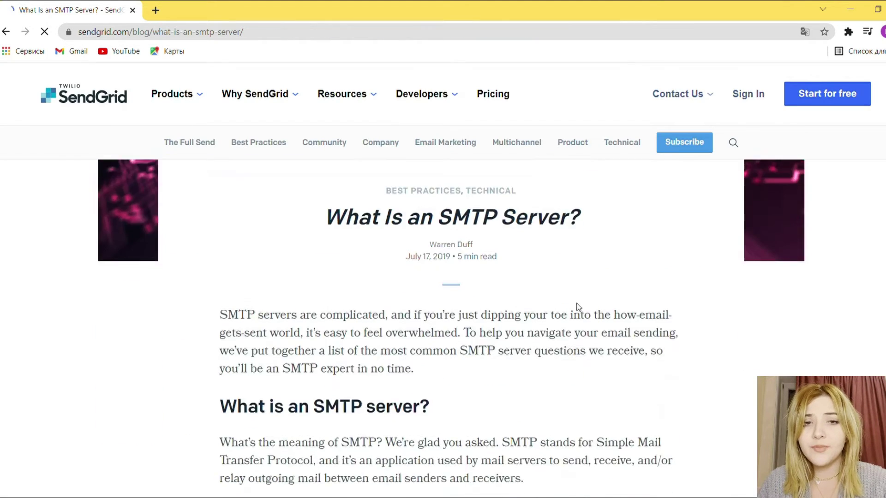
Step: Read the SendGrid article, highlighting its opening and SMTP definition, then return to the results
drag(220, 312, 432, 304)
scroll(346, 330, down, 1)
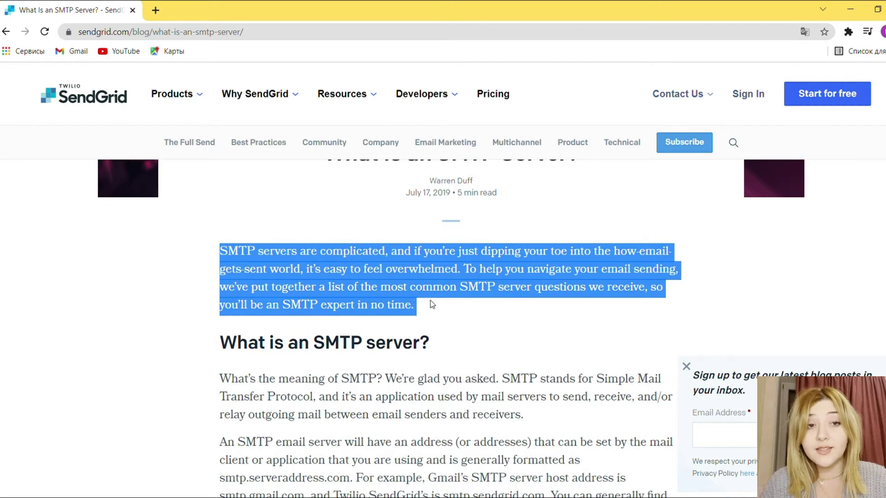
scroll(446, 304, down, 4)
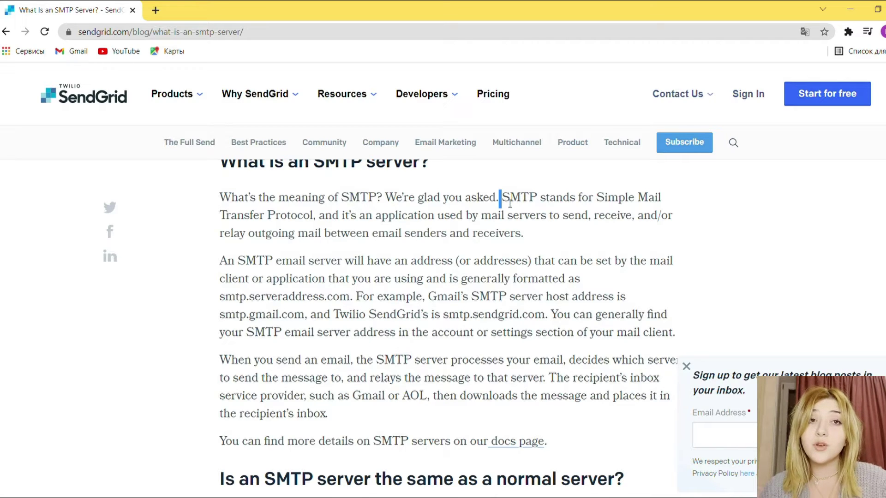
drag(499, 199, 543, 237)
click(543, 236)
scroll(543, 237, down, 4)
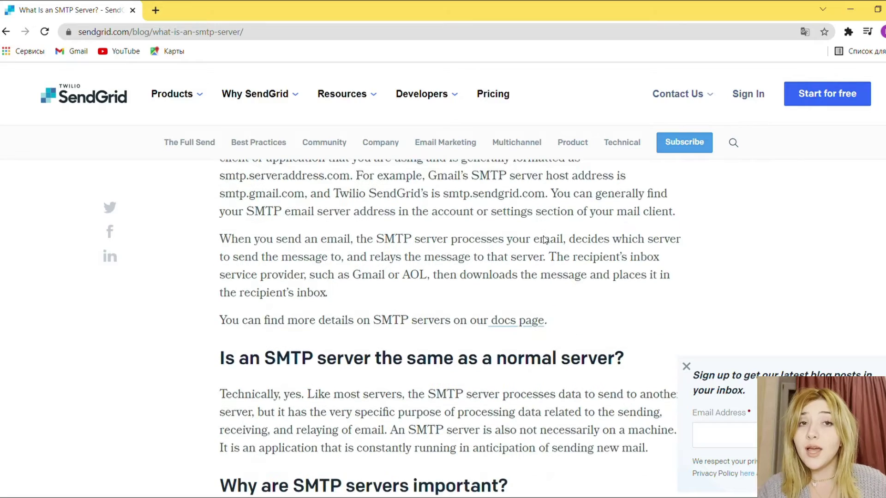
scroll(548, 240, down, 4)
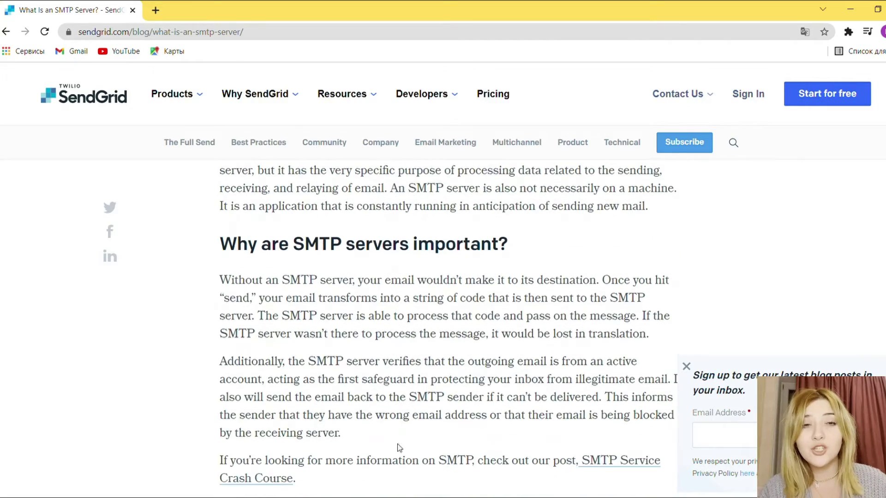
click(6, 32)
Step: Read turboSMTP's 'What is SMTP' article to the footer, highlighting its title and first paragraph
scroll(267, 283, down, 8)
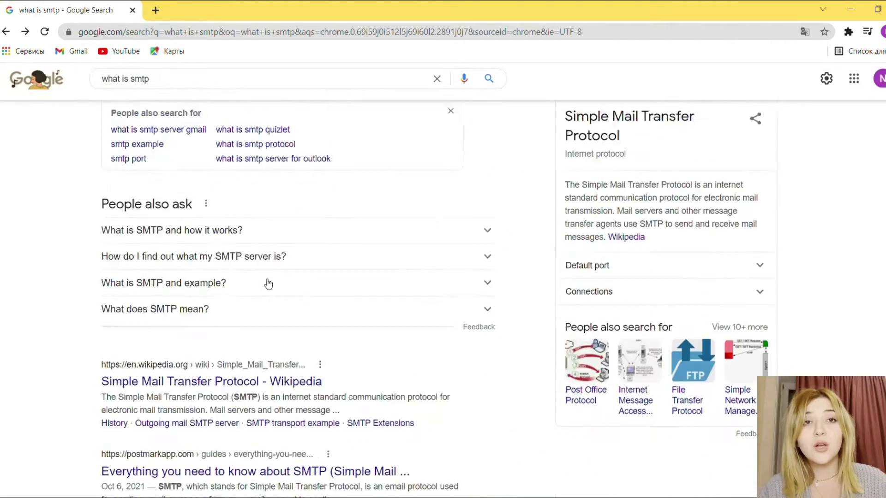
scroll(250, 303, down, 4)
click(220, 142)
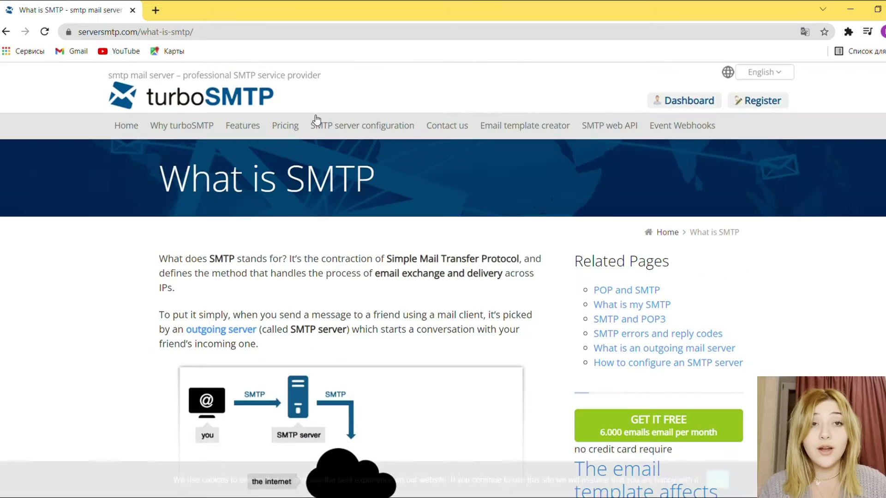
scroll(365, 193, down, 4)
scroll(365, 193, up, 2)
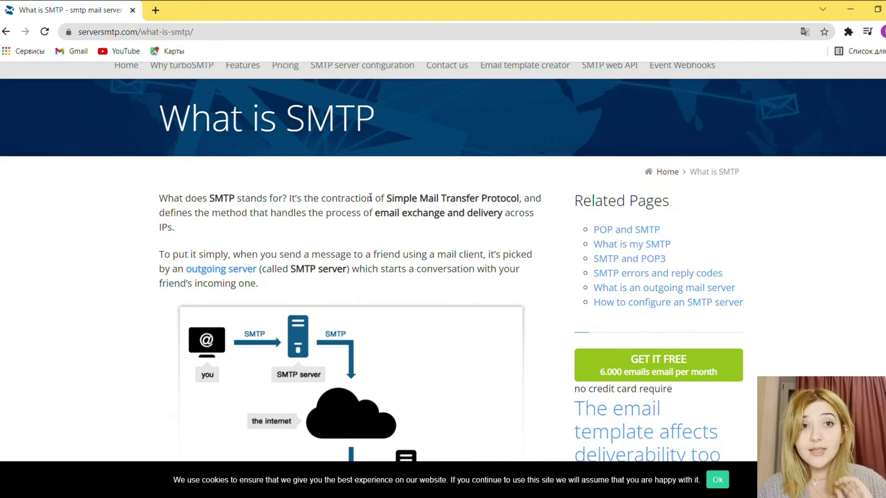
drag(161, 118, 375, 118)
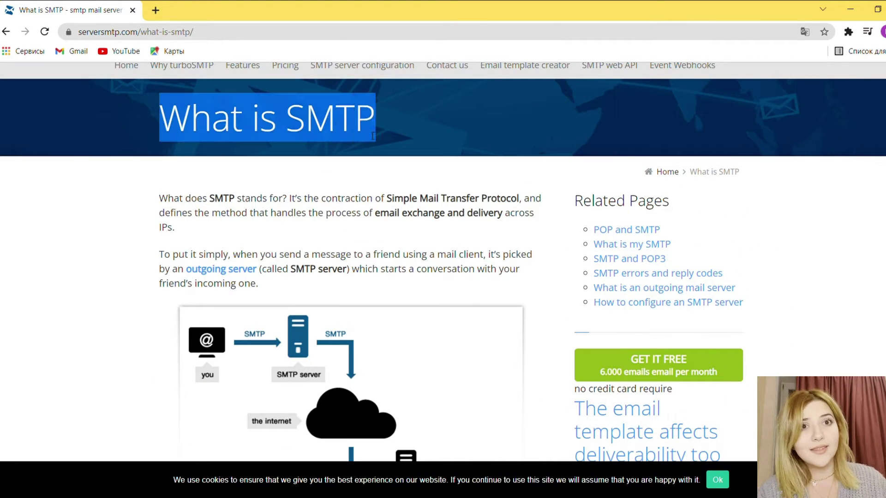
triple_click(393, 203)
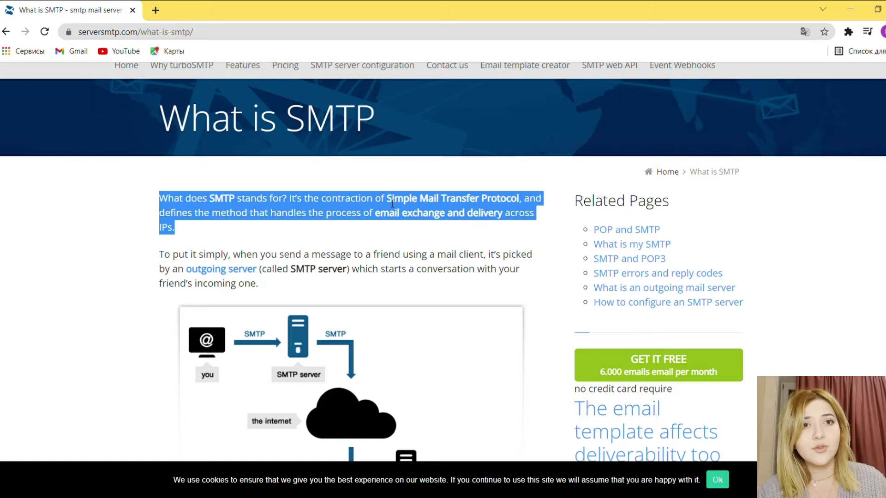
click(382, 234)
scroll(382, 233, down, 10)
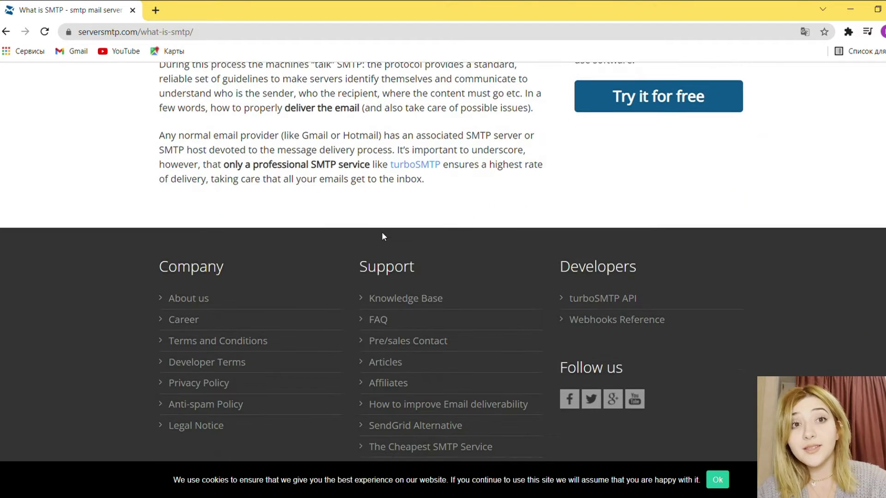
scroll(382, 235, down, 2)
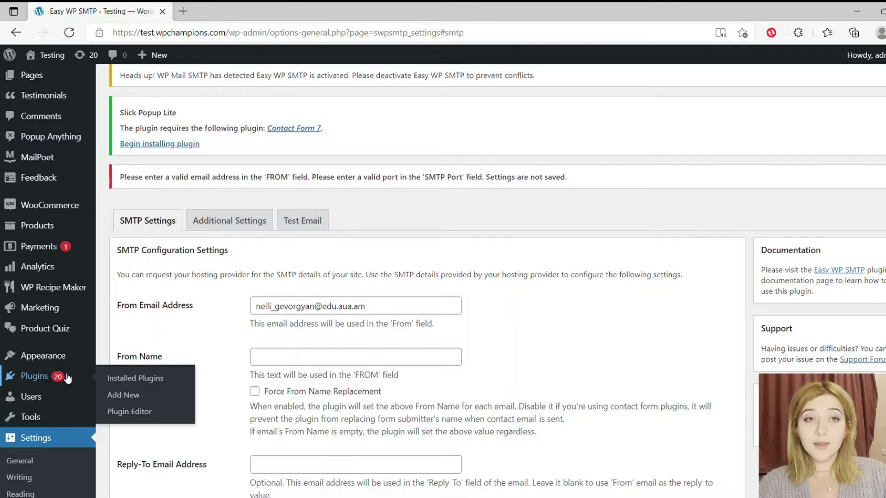
Step: Go to the Plugins page listing the 43 installed plugins
click(115, 377)
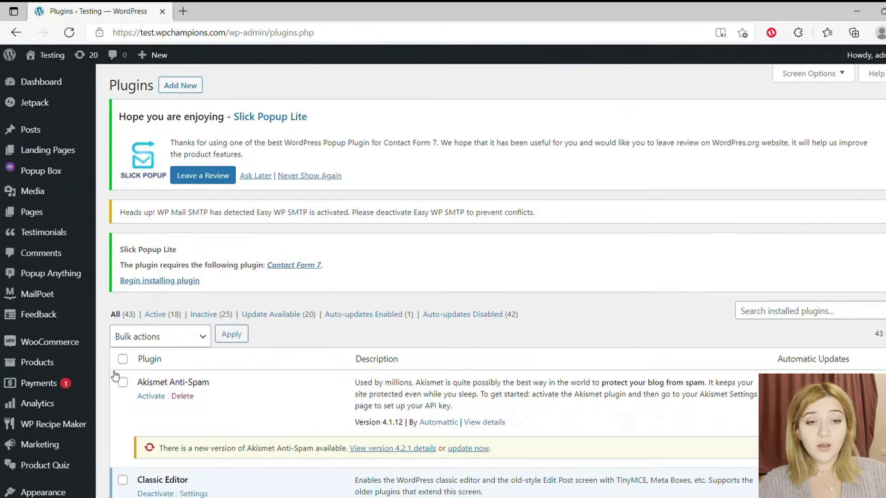
Step: Open Easy WP SMTP's Settings from its entry in the plugins list
scroll(152, 319, down, 5)
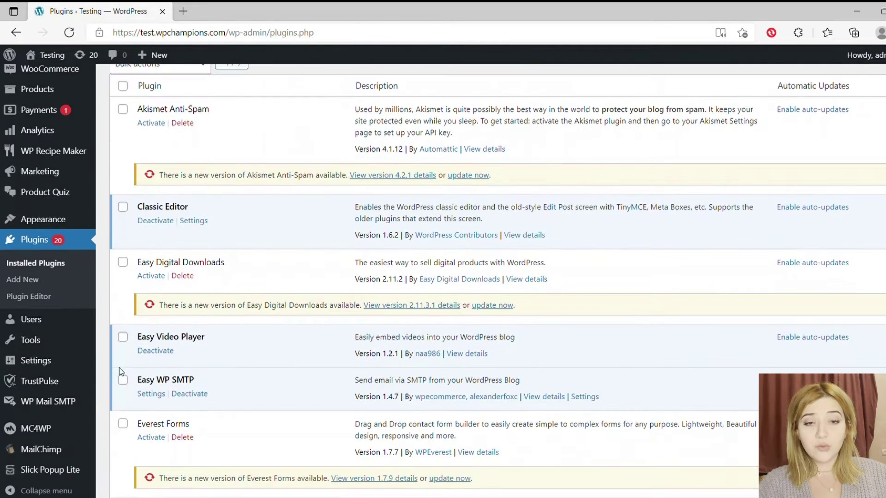
click(152, 395)
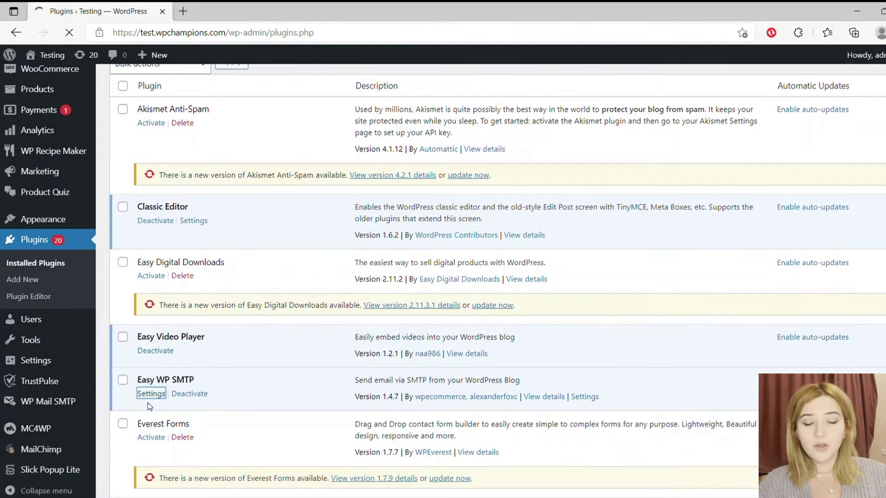
scroll(350, 250, down, 1)
scroll(415, 203, down, 3)
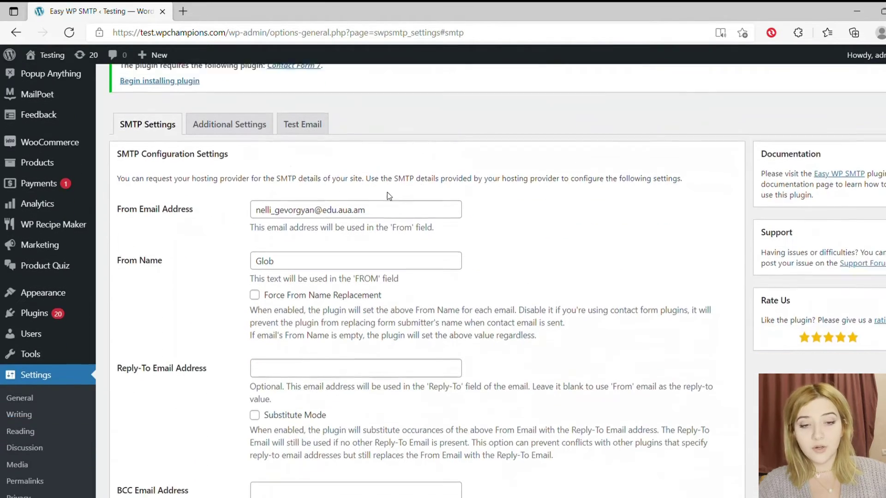
Step: Look through the Additional Settings and Test Email tabs, then return to SMTP Settings
click(254, 120)
scroll(279, 174, down, 6)
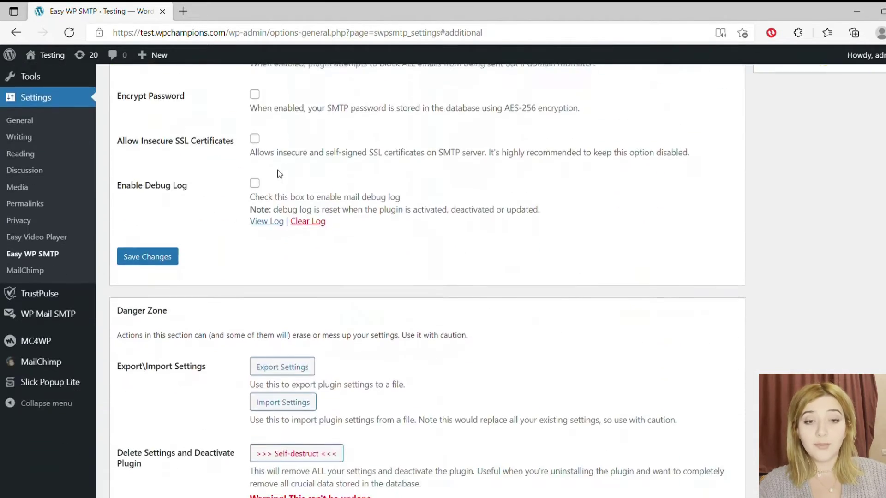
scroll(277, 180, up, 9)
scroll(277, 181, up, 2)
click(298, 320)
scroll(297, 321, down, 5)
scroll(305, 308, up, 5)
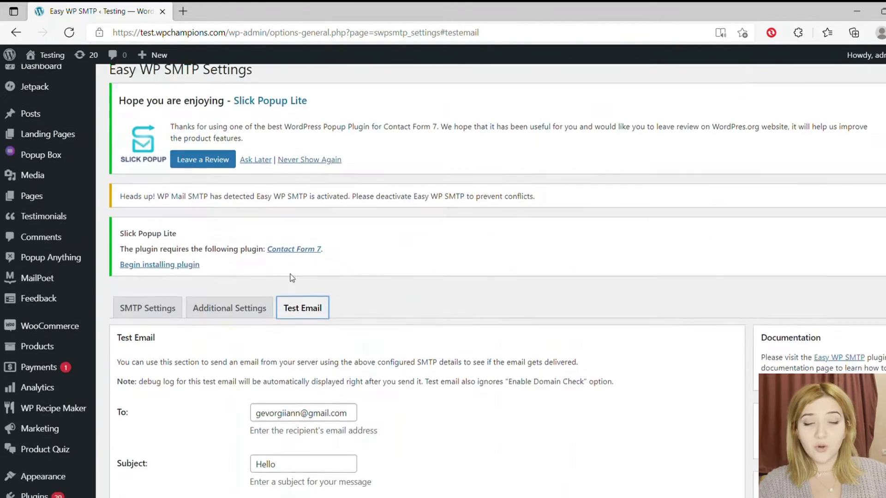
click(169, 331)
Step: Review the sender fields: From Email Address, From Name 'Glob' and Reply-To address
scroll(169, 330, down, 3)
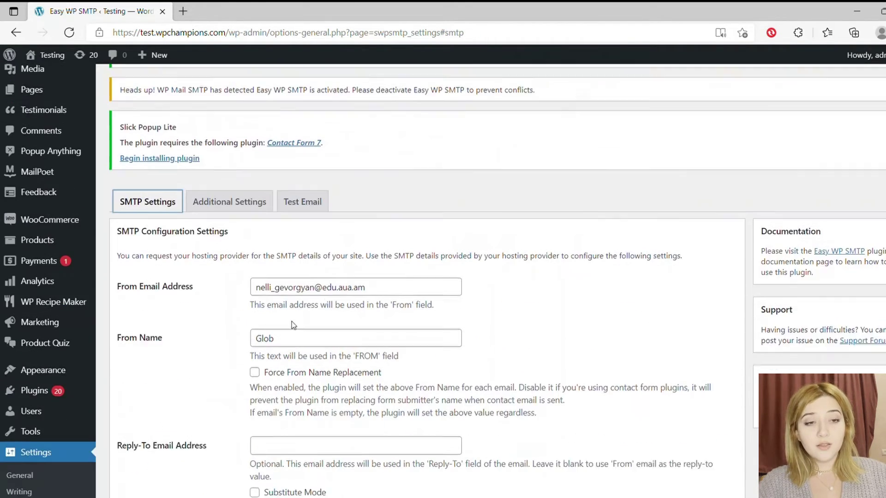
double_click(344, 273)
click(191, 273)
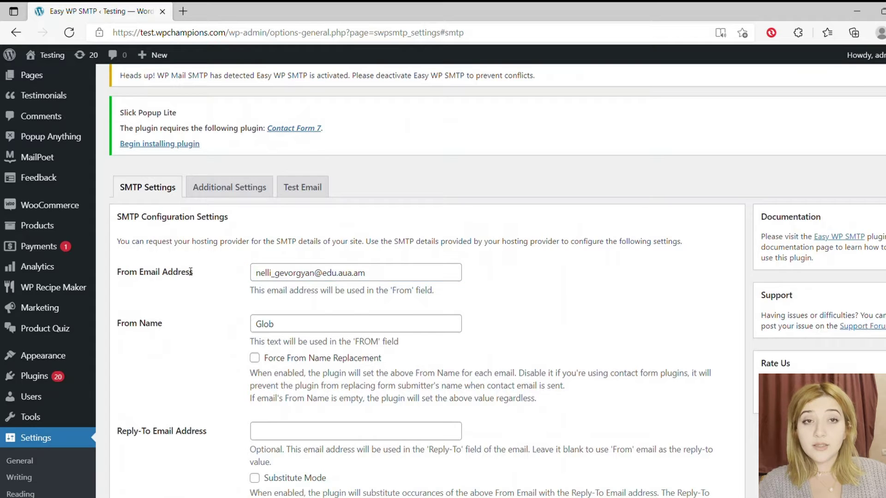
click(296, 328)
scroll(296, 328, down, 4)
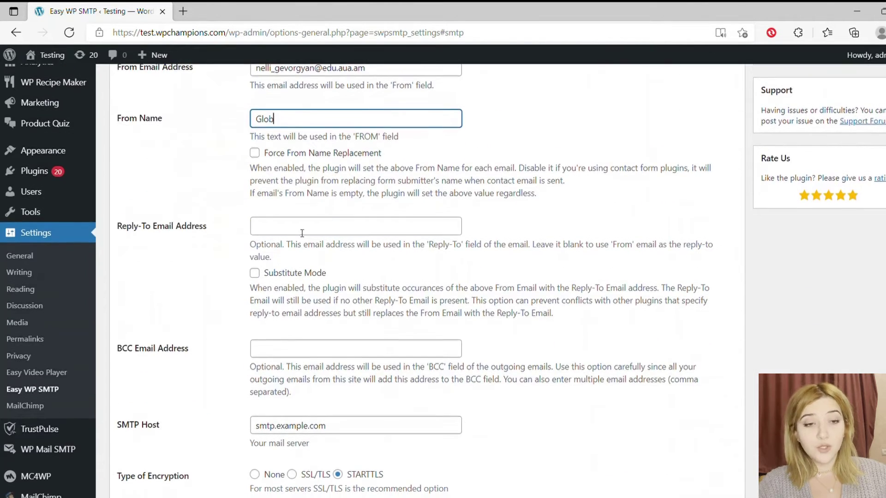
click(302, 231)
click(202, 203)
Step: Keep port 587, the SMTP username and password unchanged, and save the settings
scroll(268, 249, down, 3)
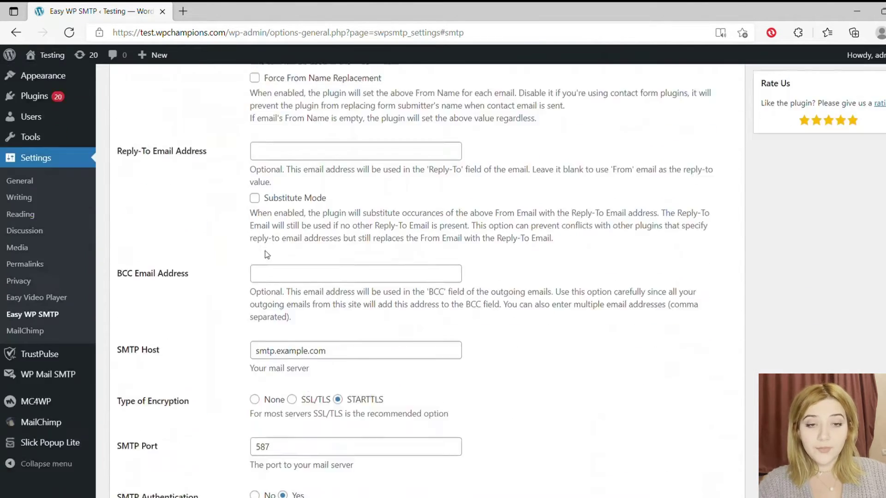
scroll(330, 256, down, 1)
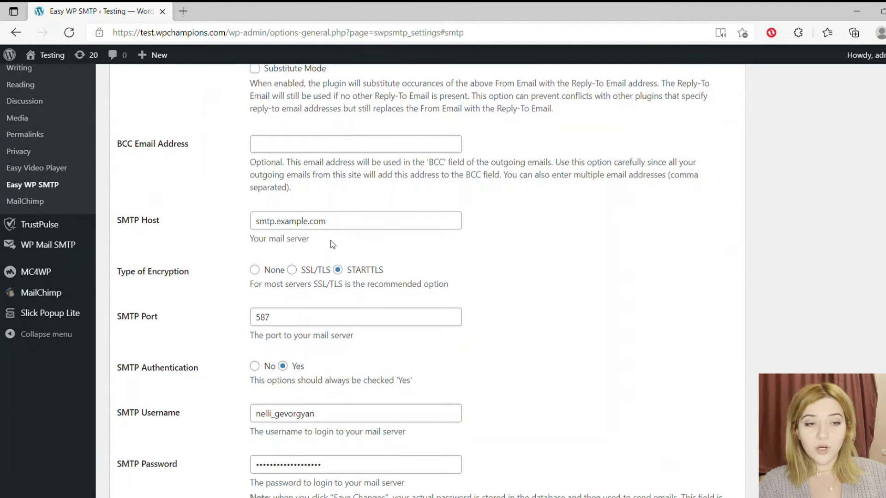
click(347, 328)
double_click(348, 329)
click(595, 329)
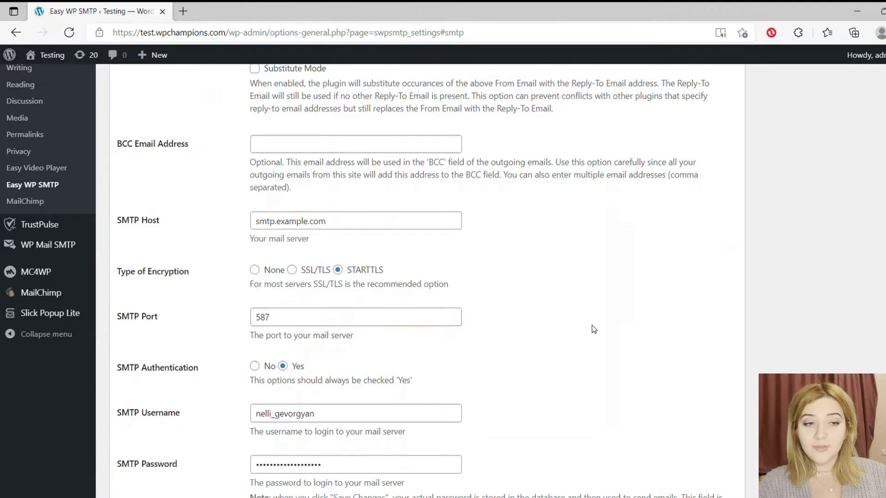
scroll(482, 335, down, 1)
scroll(481, 334, down, 2)
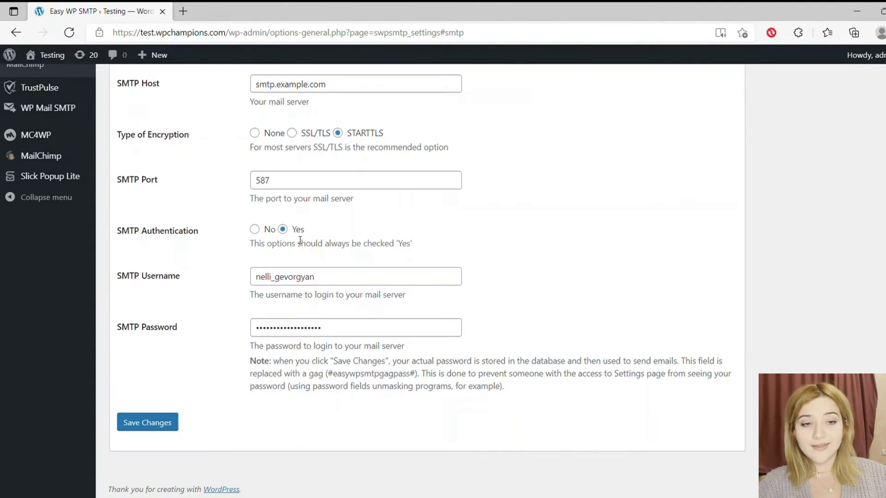
click(321, 276)
click(348, 328)
click(494, 283)
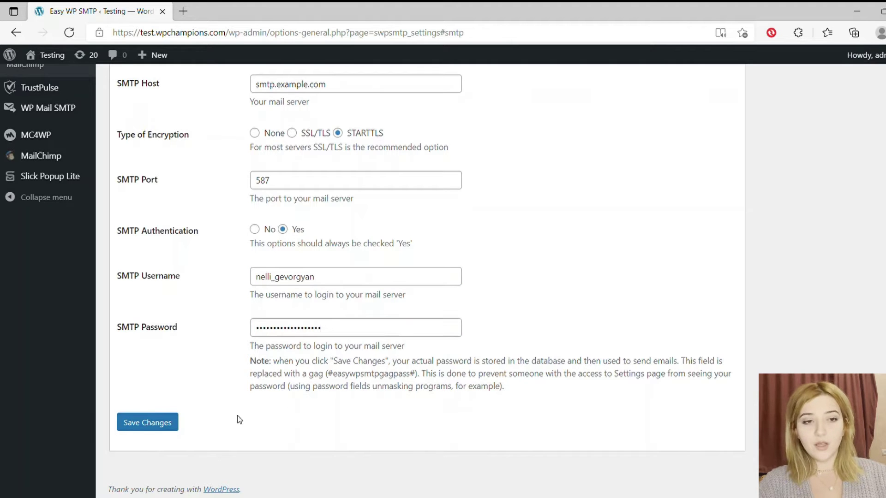
click(175, 423)
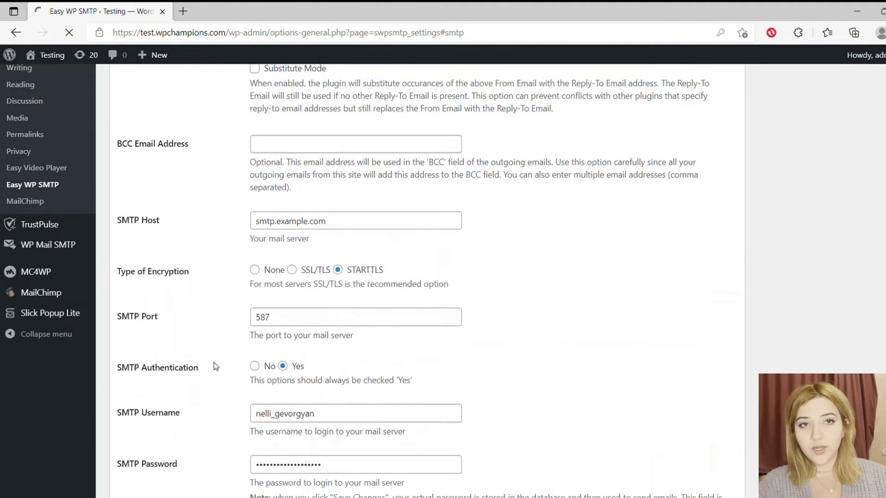
scroll(214, 361, down, 2)
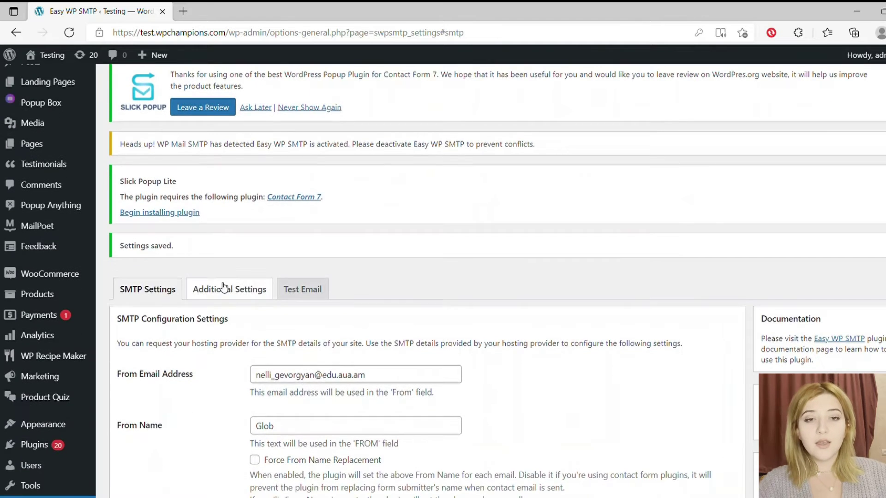
Step: Scan Additional Settings and the Danger Zone without changes, leaving aliases empty, then show Test Email
click(224, 286)
scroll(224, 287, down, 3)
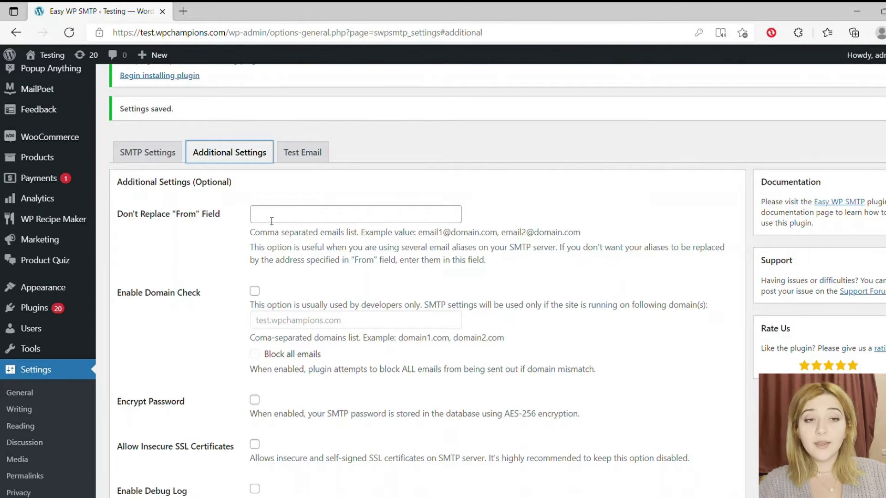
click(273, 220)
click(541, 276)
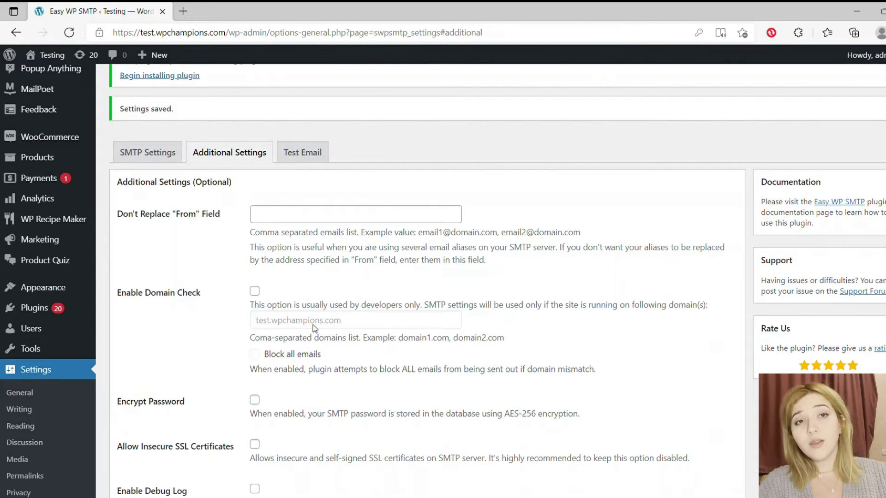
scroll(313, 324, down, 3)
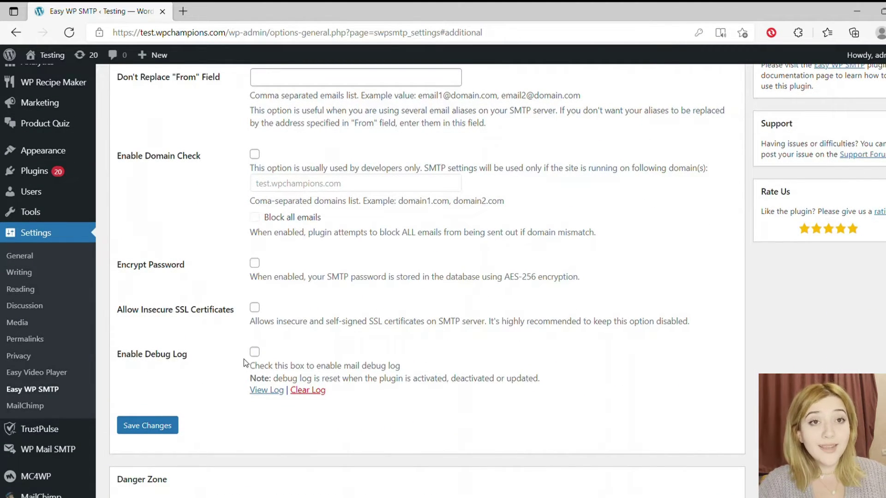
scroll(234, 359, down, 5)
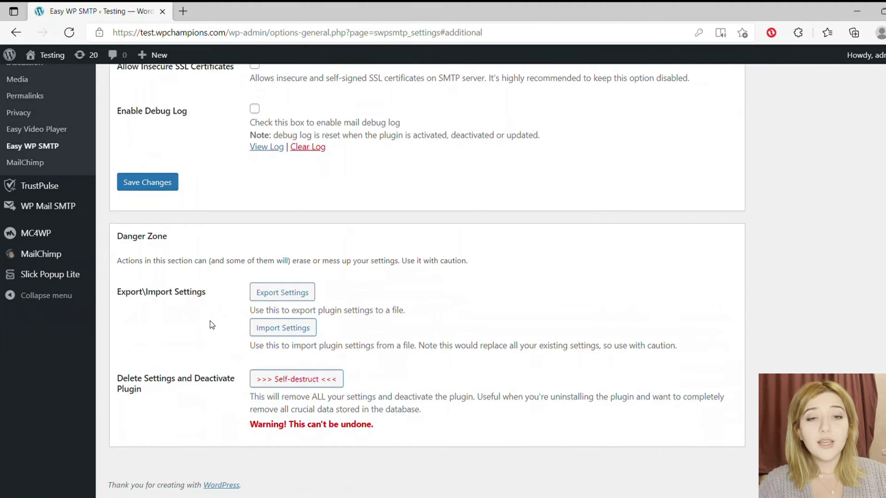
scroll(419, 353, up, 15)
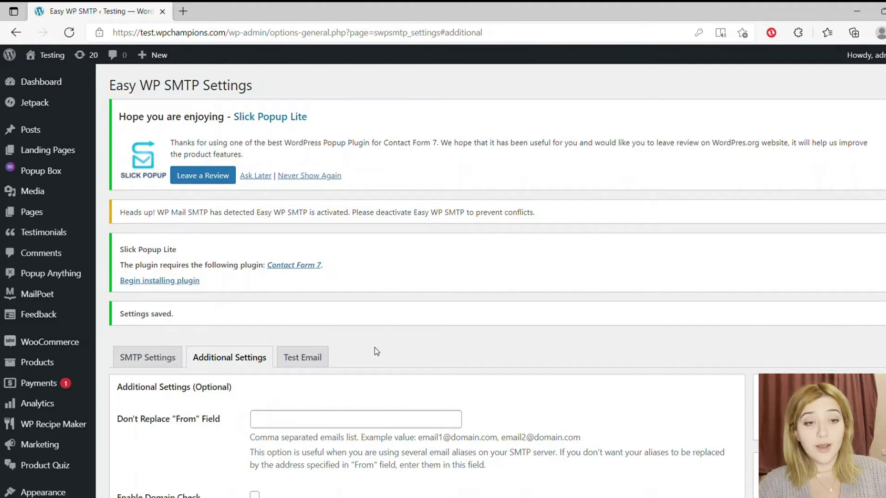
click(322, 358)
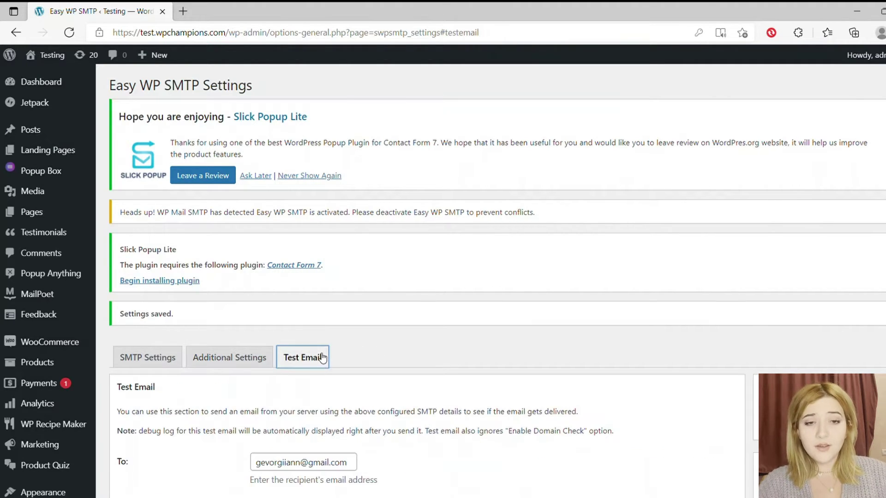
Step: Clear the old recipient and replace the message with a greeting and 'Update on the oroject x'
scroll(322, 358, down, 3)
click(334, 325)
key(ctrl+a)
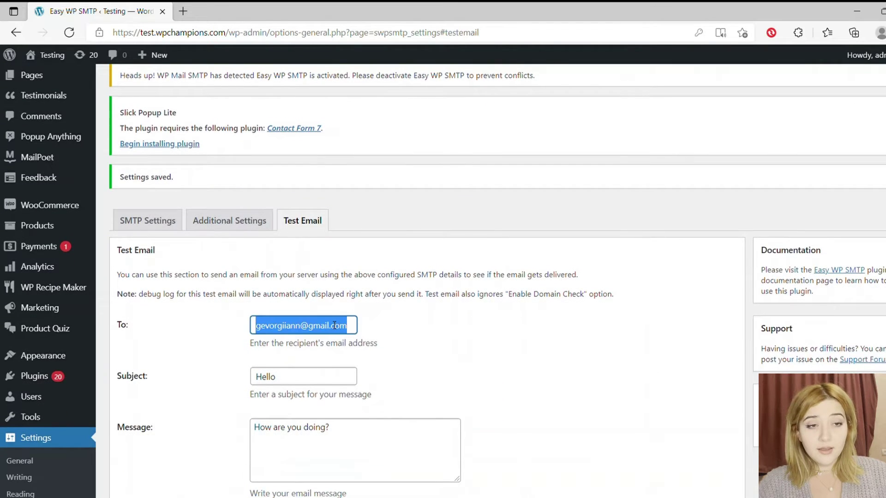
key(BackSpace)
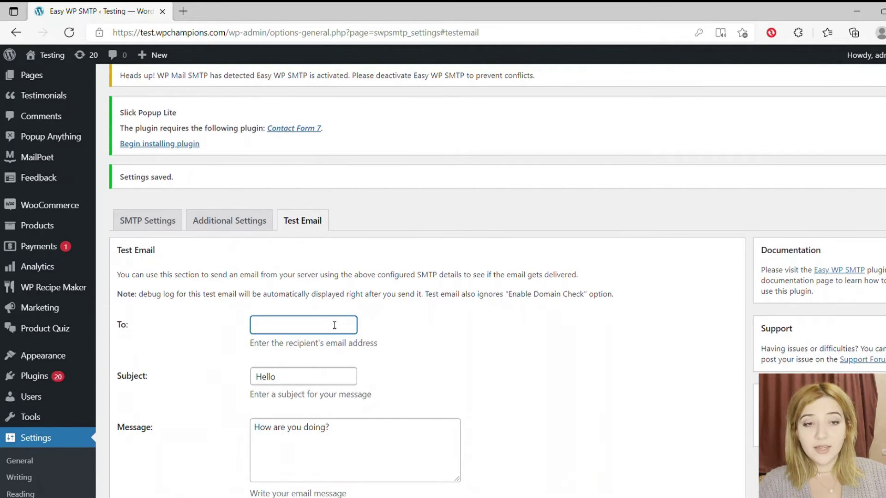
scroll(346, 323, down, 3)
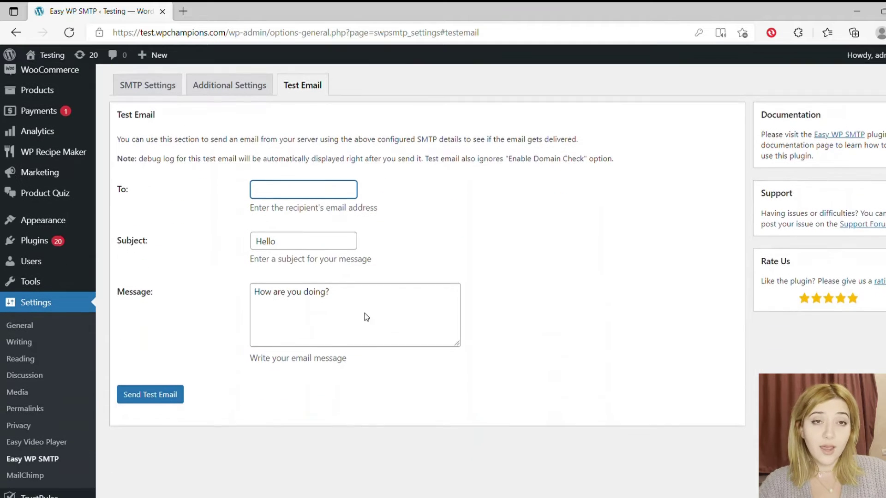
click(367, 297)
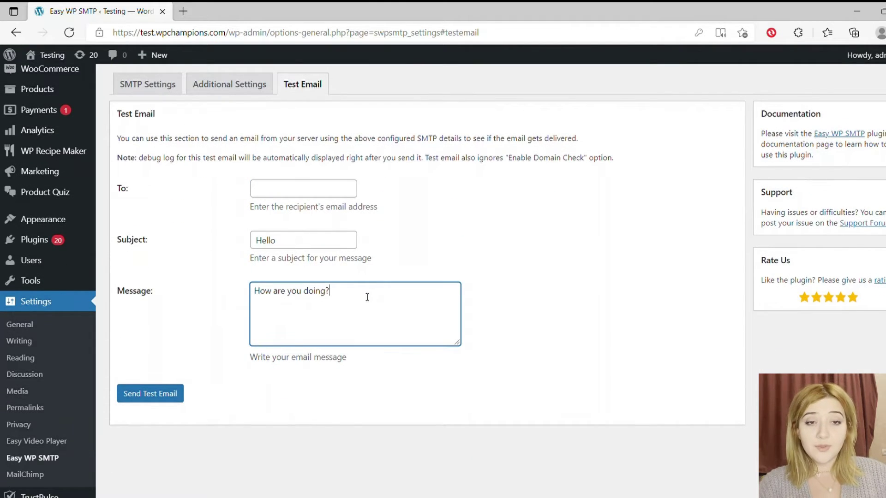
key(BackSpace)
key(BackSpace)
key(BackSpace)
key(BackSpace)
key(BackSpace)
key(BackSpace)
key(BackSpace)
key(BackSpace)
key(BackSpace)
key(BackSpace)
key(BackSpace)
key(BackSpace)
key(BackSpace)
key(BackSpace)
key(BackSpace)
key(BackSpace)
key(BackSpace)
key(BackSpace)
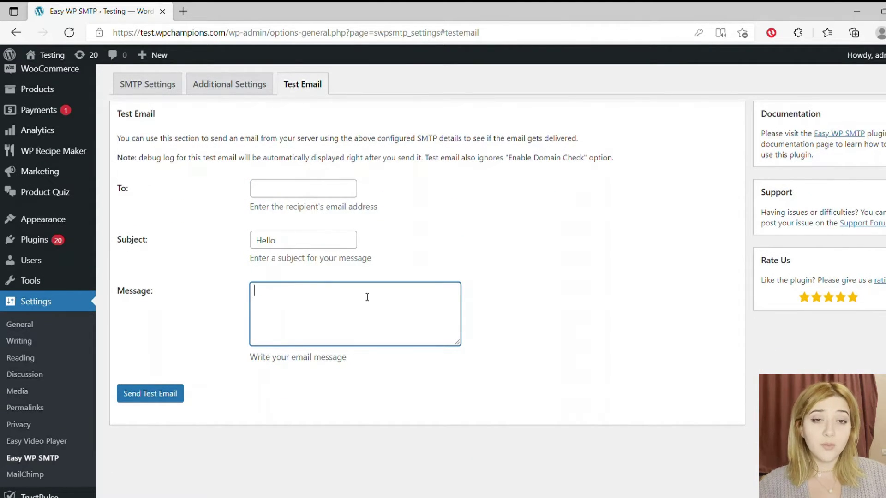
text(Dear X )
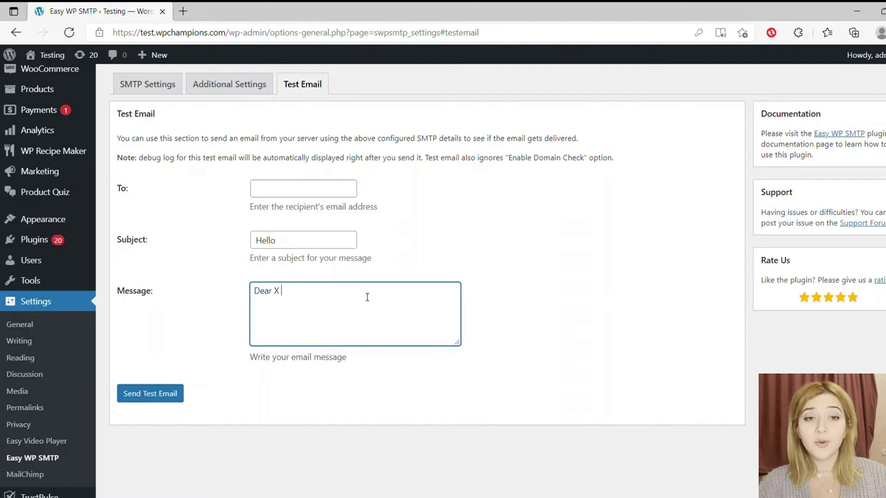
text(yyy)
key(Return)
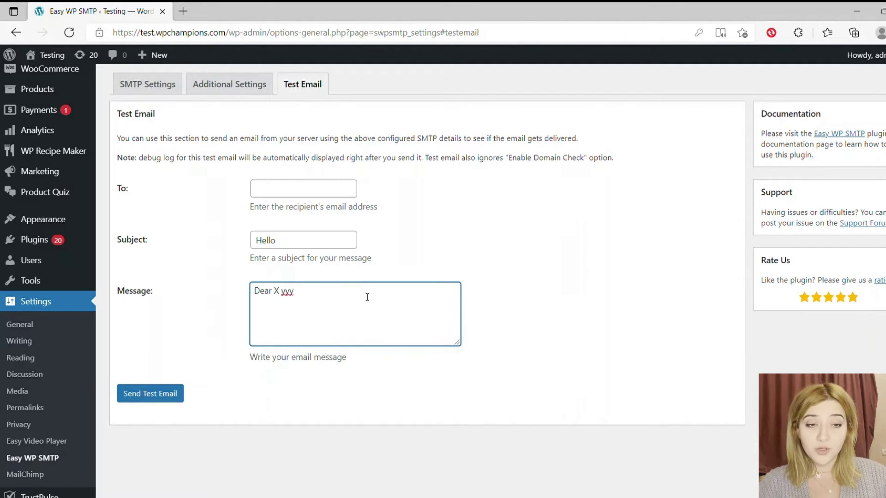
text(Upda)
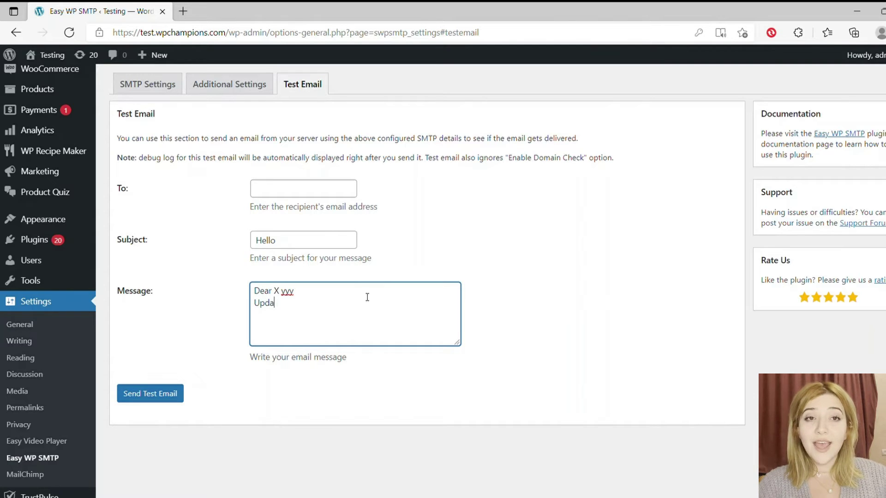
text(te on th)
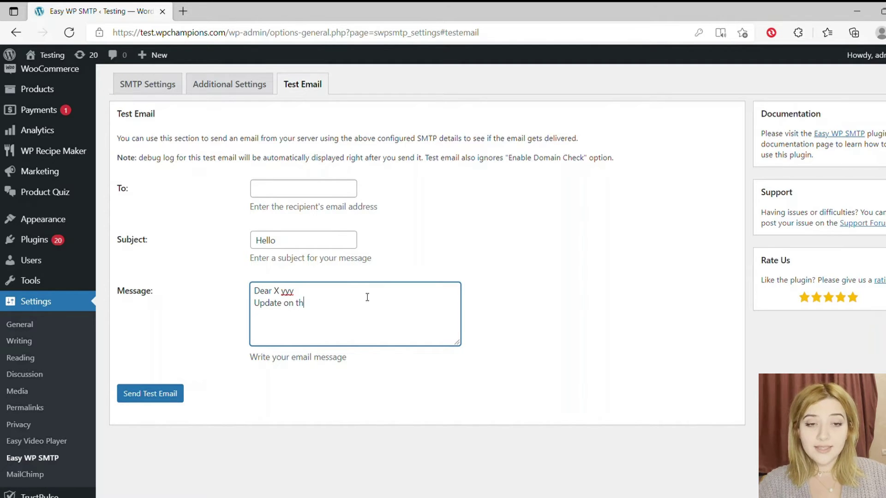
text(e o)
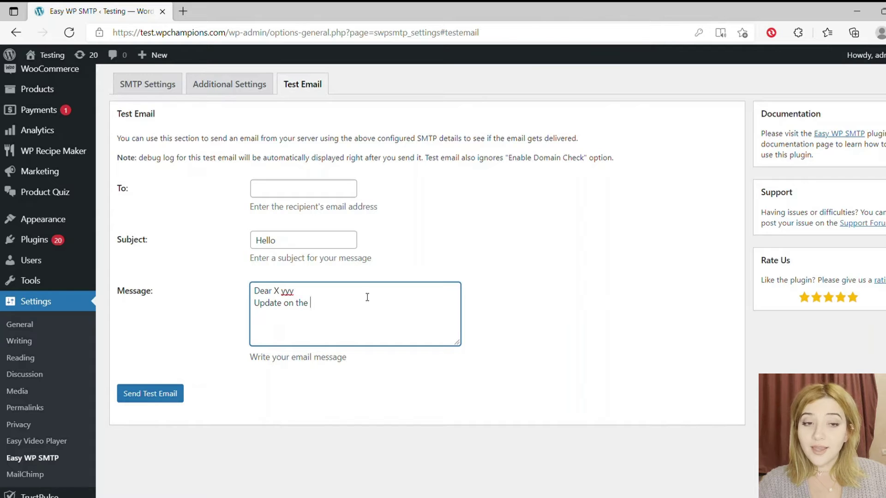
text(roject)
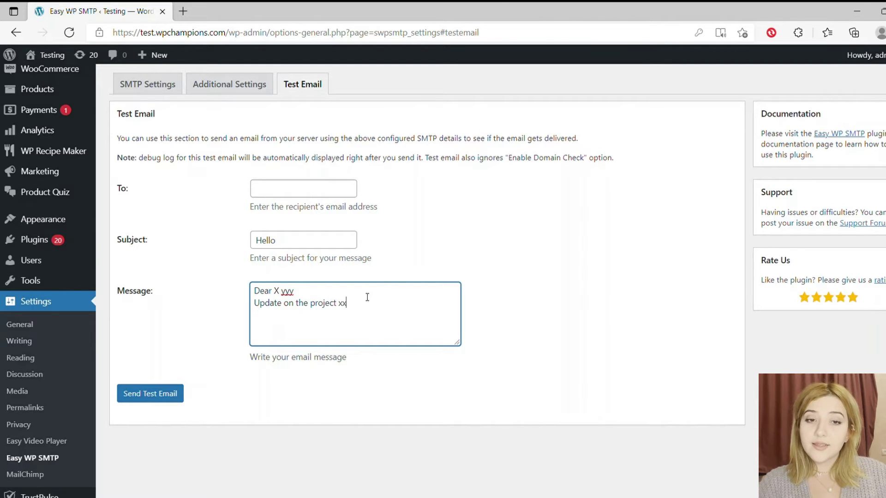
text(x)
Step: Set the subject to 'work related - project x' and fill in the recipient's autofilled e-mail
double_click(307, 246)
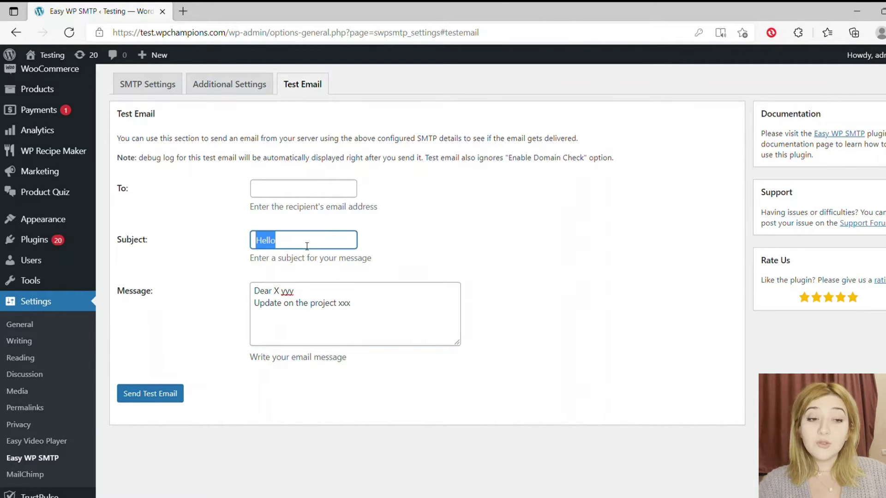
key(BackSpace)
text(work)
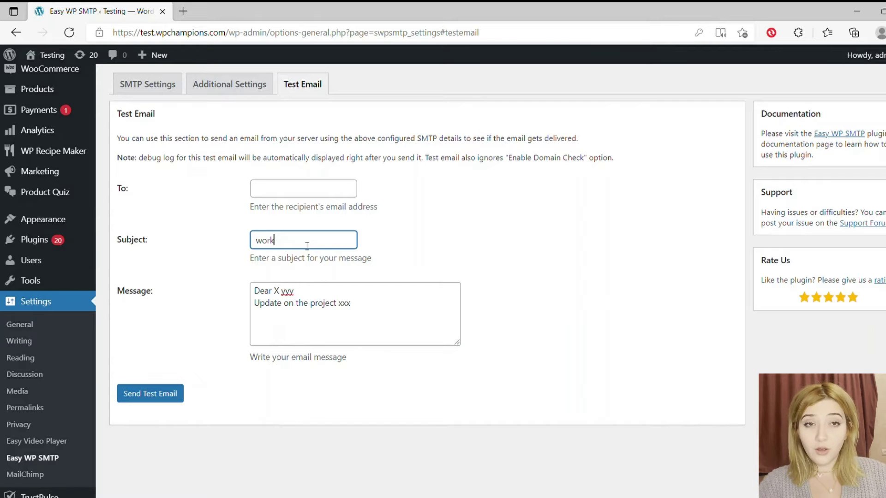
text( related )
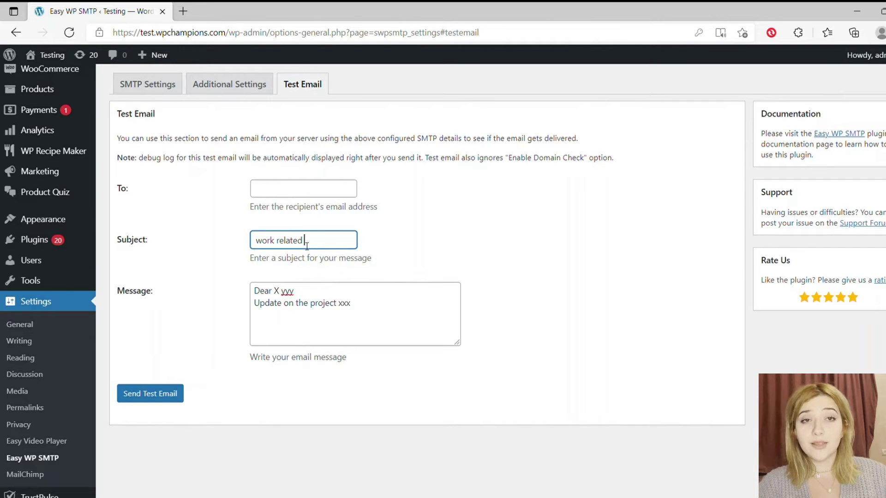
text(- project x)
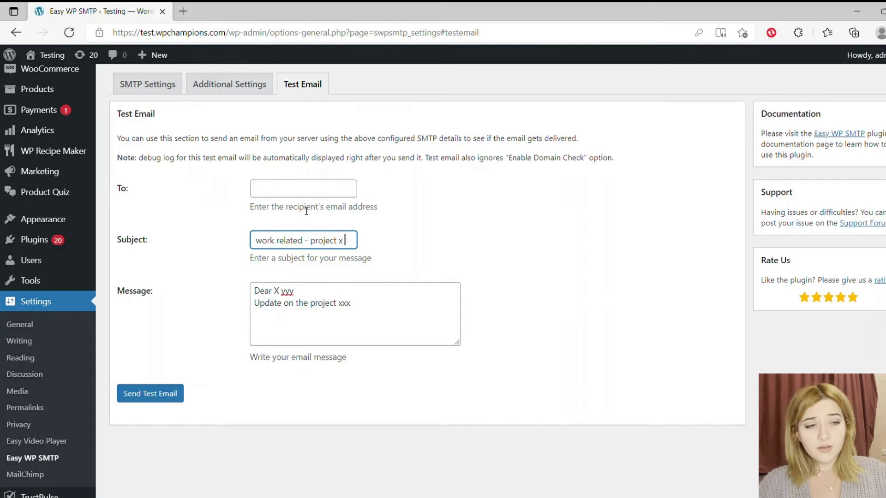
click(312, 193)
click(313, 208)
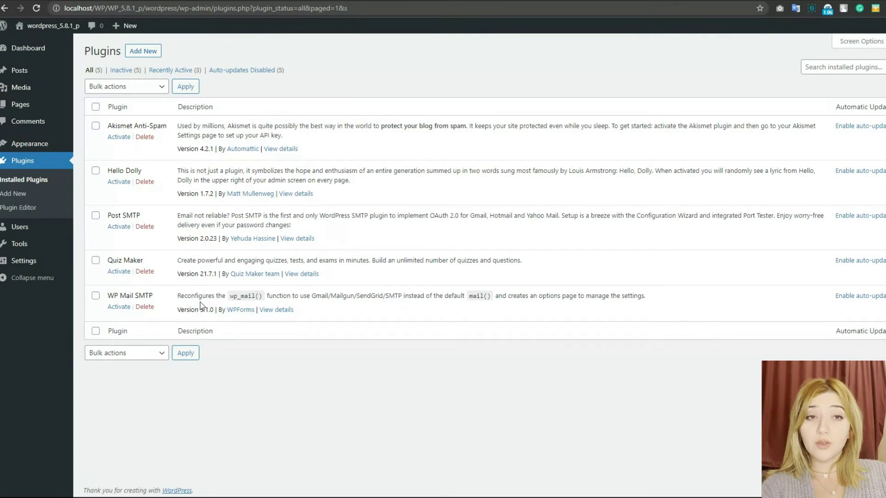
Step: Activate WP Mail SMTP and open its settings page
click(119, 307)
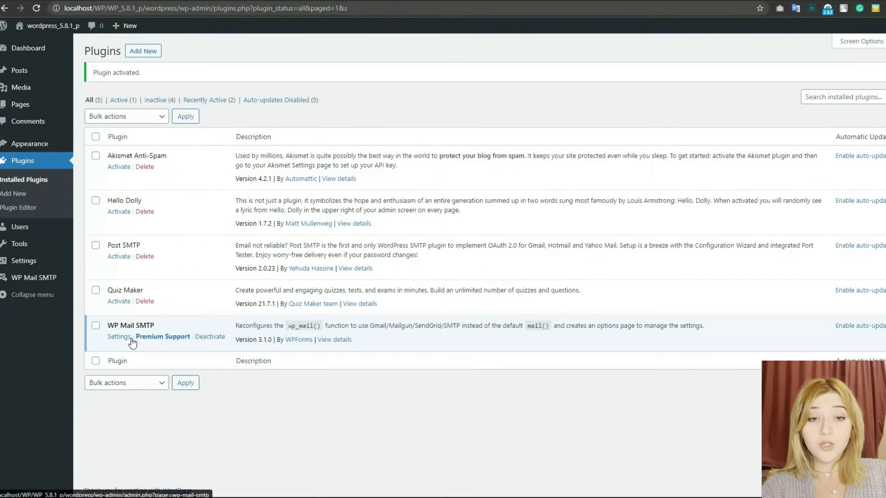
click(130, 340)
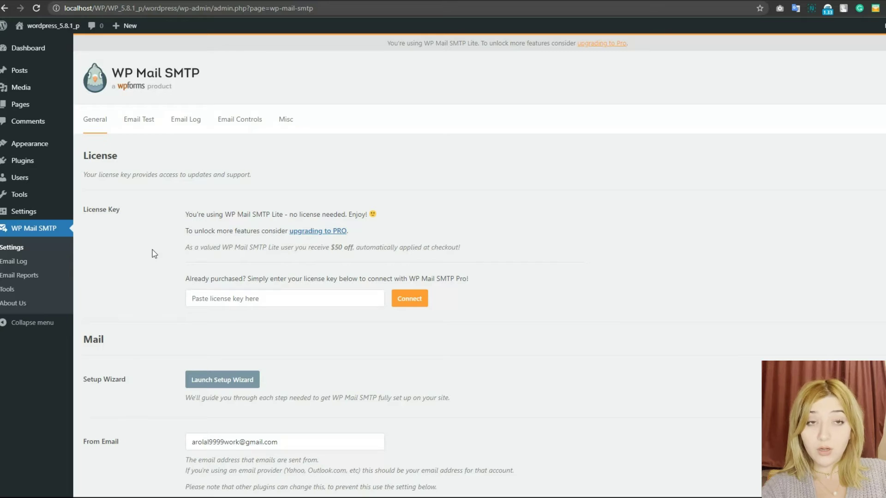
scroll(230, 223, down, 2)
scroll(229, 223, down, 4)
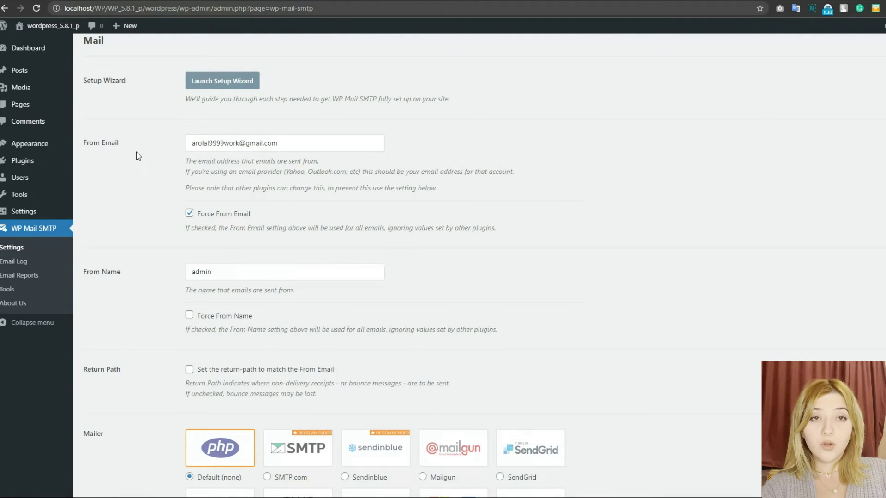
scroll(415, 265, down, 1)
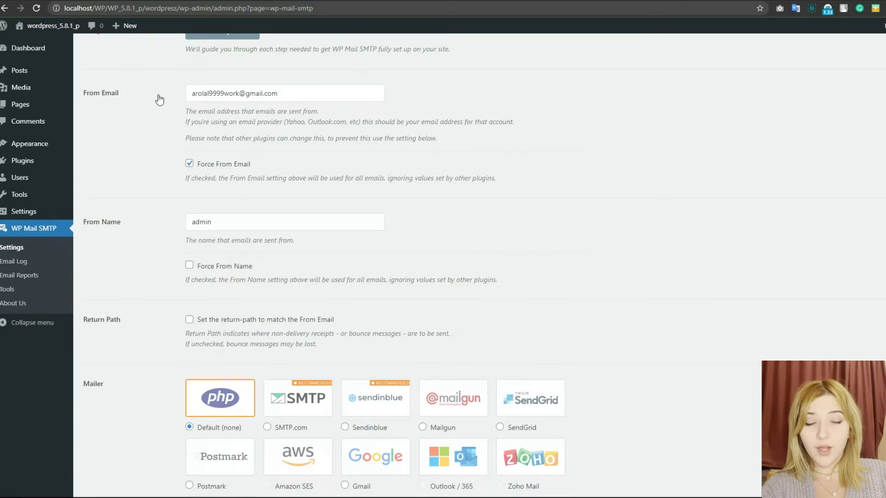
scroll(138, 208, down, 1)
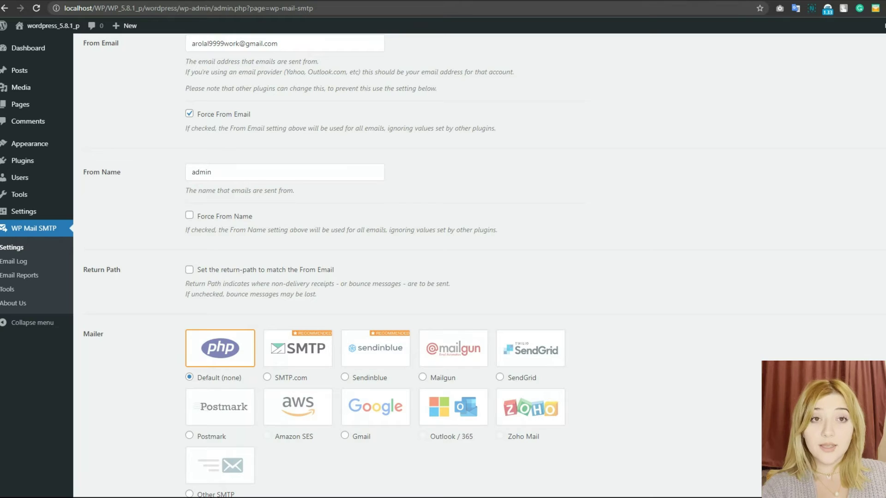
Step: Change the From Name from admin to wpglob and choose Mailgun as the mailer
double_click(202, 172)
text(wpglob)
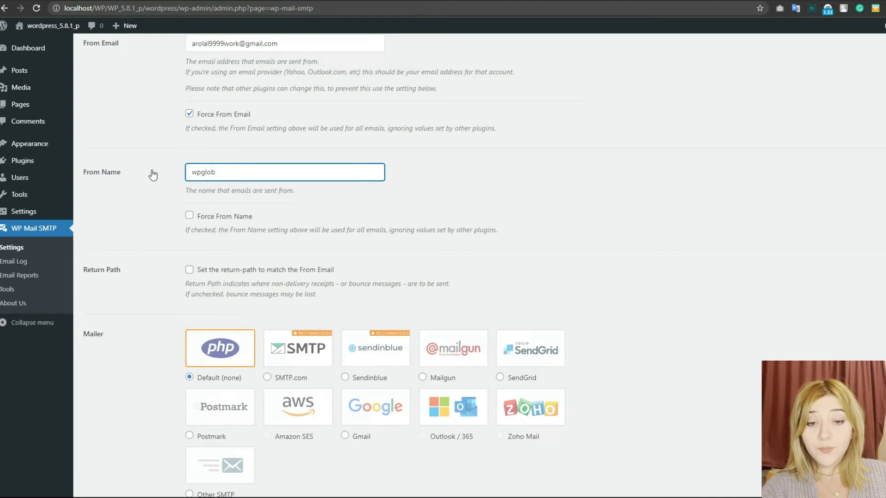
click(143, 205)
scroll(146, 205, down, 2)
scroll(146, 205, down, 1)
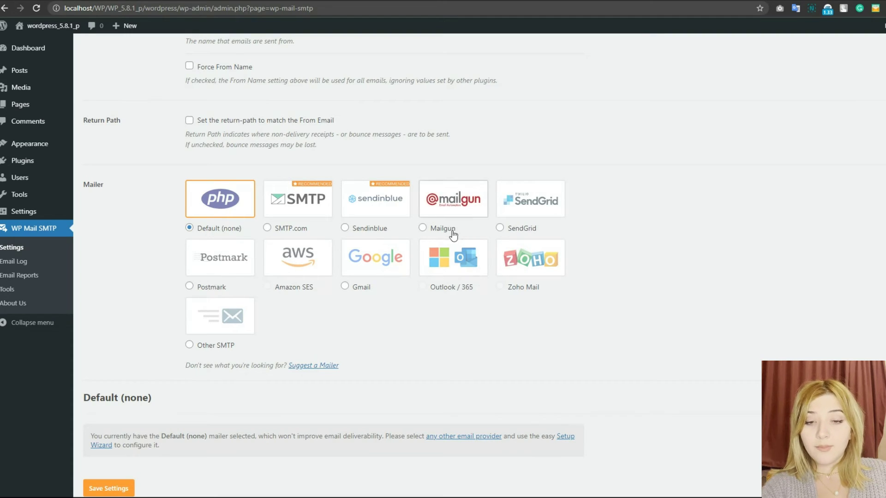
click(447, 209)
Step: Copy the Mailgun private API key into the Private API Key field
scroll(428, 145, down, 4)
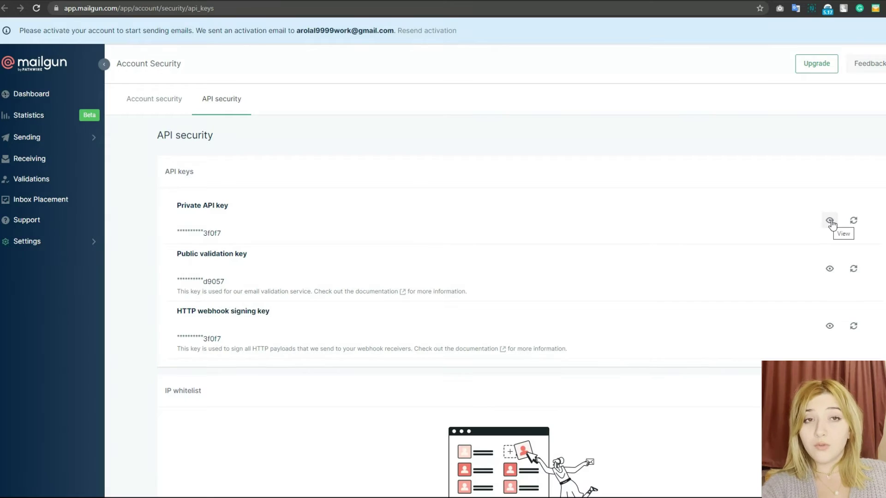
click(830, 221)
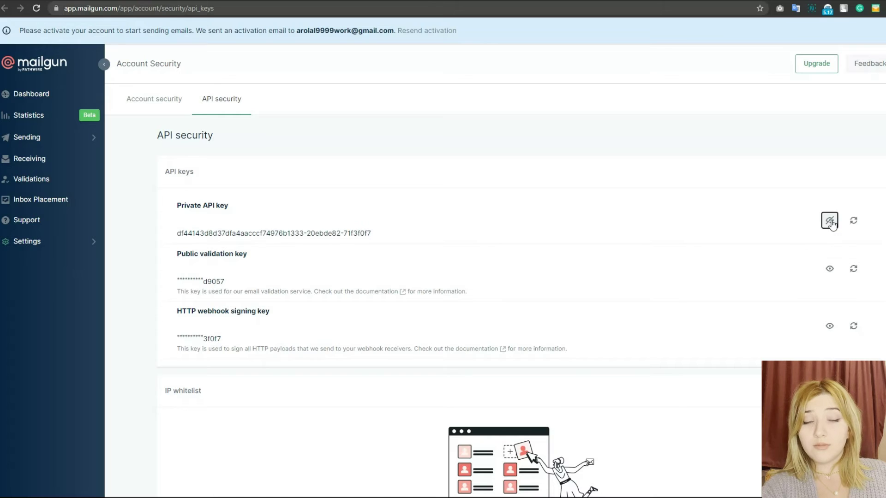
drag(406, 233, 178, 238)
click(337, 208)
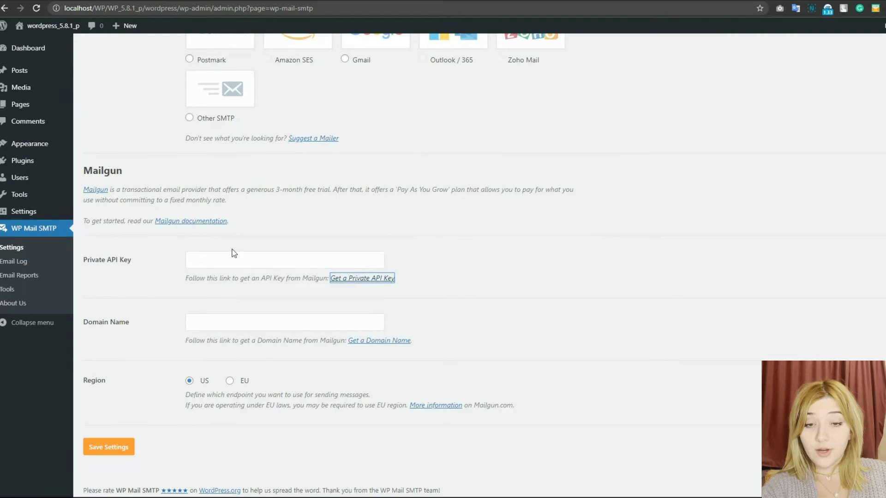
click(233, 256)
key(ctrl+v)
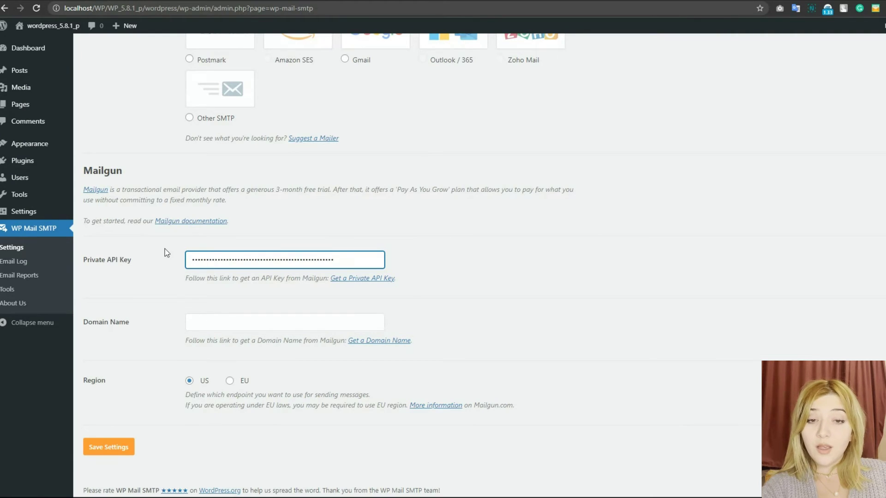
Step: Copy Mailgun's sandbox domain into the Domain Name field and save the settings
click(367, 343)
click(284, 189)
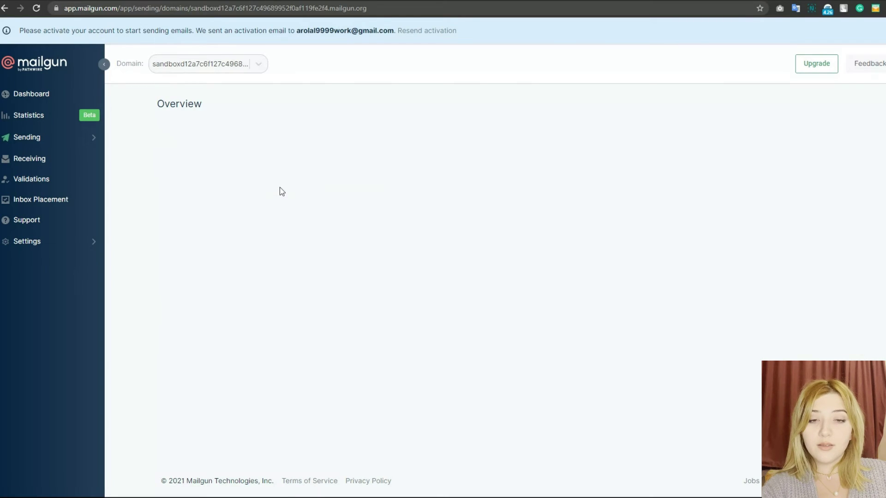
drag(315, 140, 506, 152)
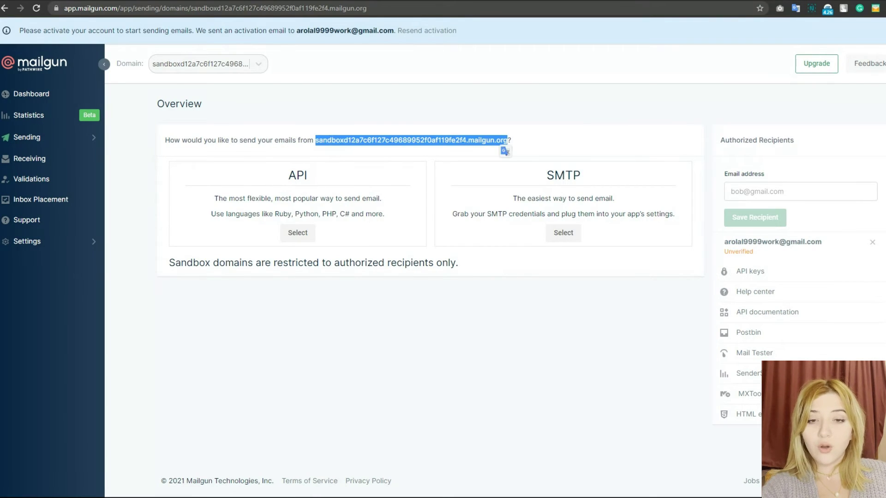
key(ctrl+c)
key(ctrl+Tab)
click(235, 322)
key(ctrl+v)
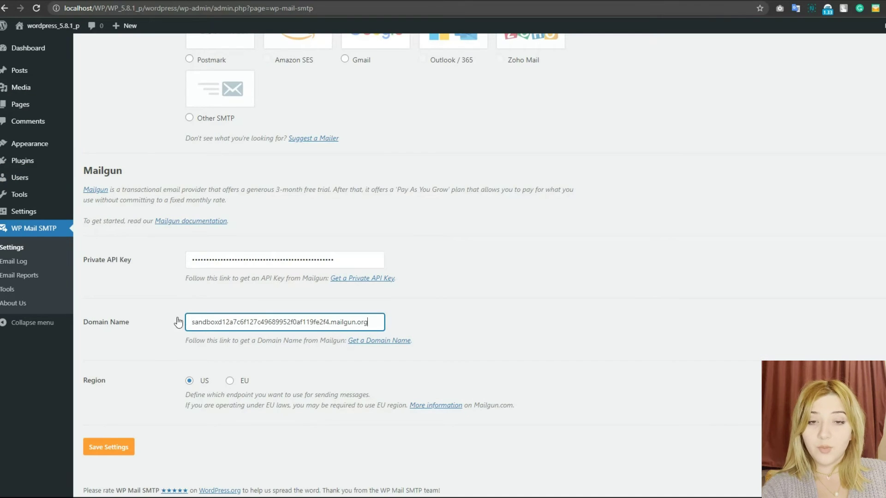
click(129, 451)
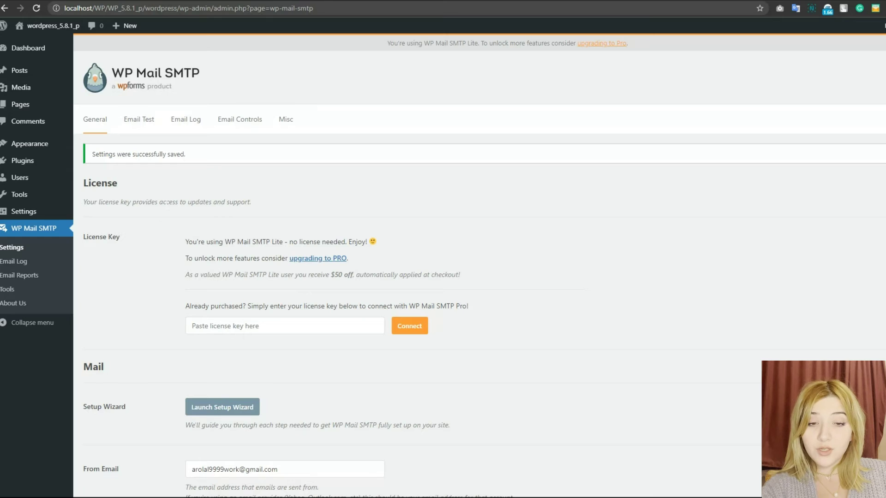
Step: Send the WP Mail SMTP test email, then check the Gmail inbox and Mailgun dashboard
click(149, 123)
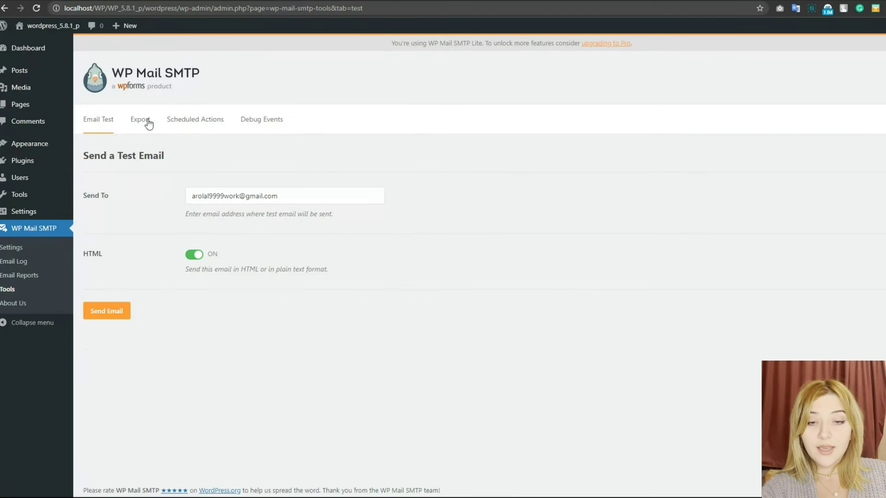
click(128, 310)
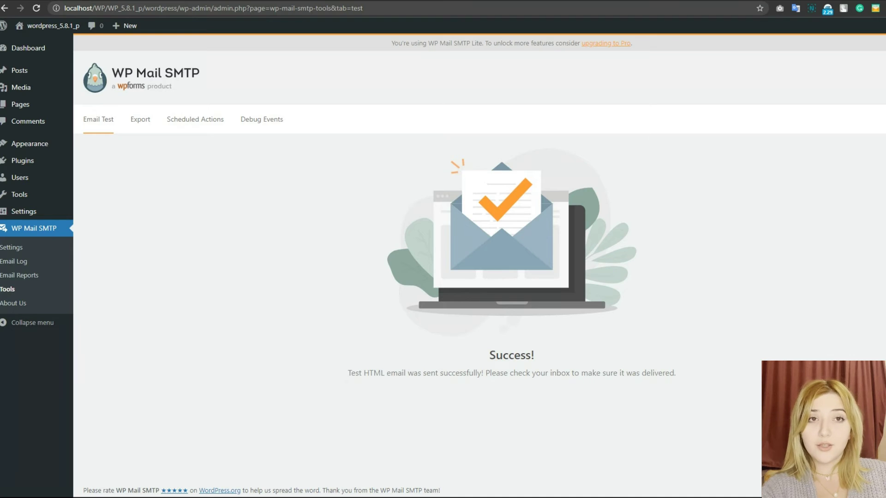
key(ctrl+Tab)
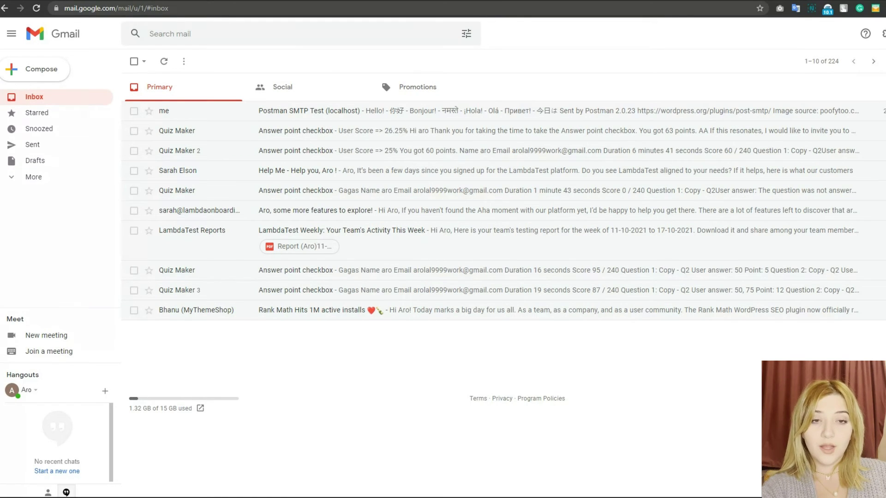
key(ctrl+Tab)
Step: Confirm the test email is Delivered in Mailgun's Sending Logs, then open it in Gmail as Looks safe
click(92, 138)
click(42, 195)
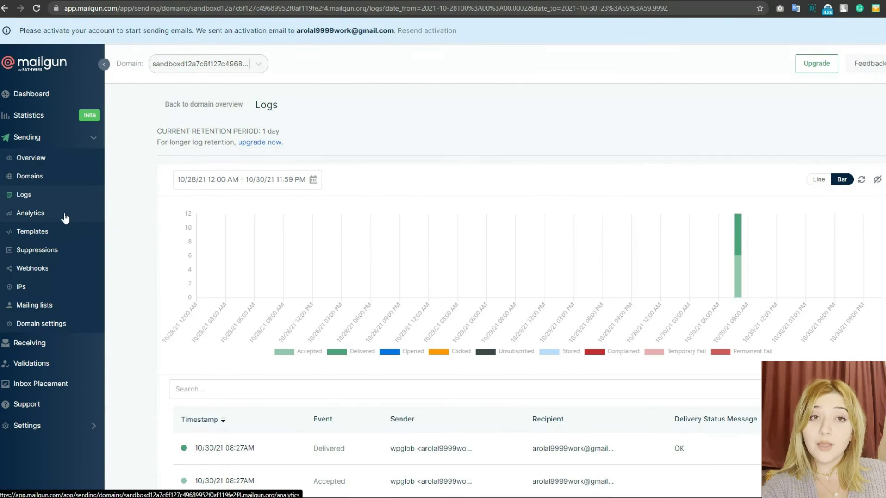
scroll(333, 261, down, 4)
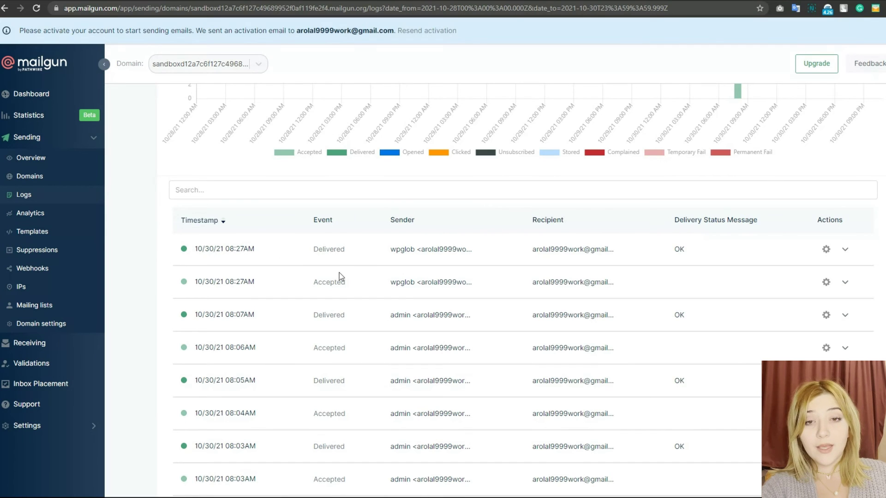
click(333, 253)
click(358, 251)
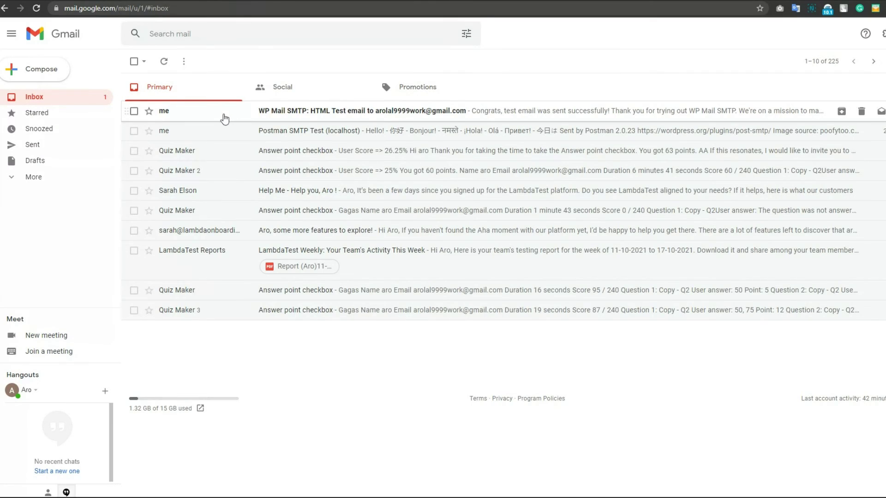
click(225, 119)
click(299, 142)
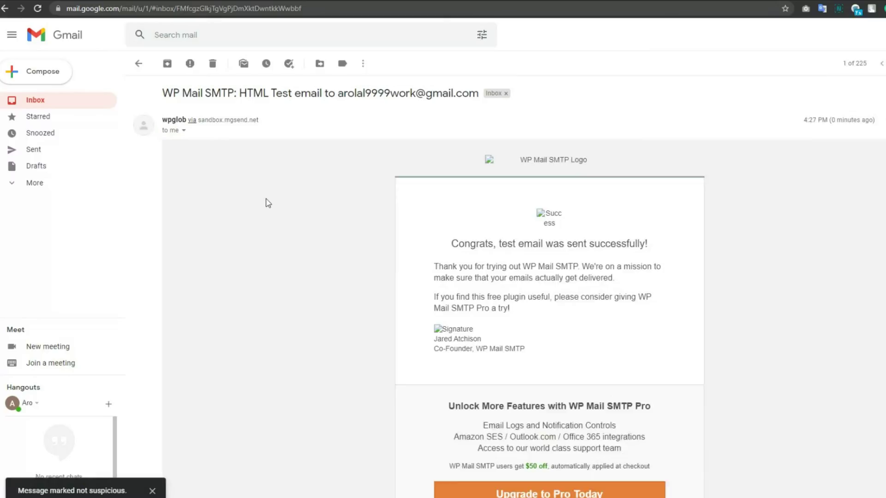